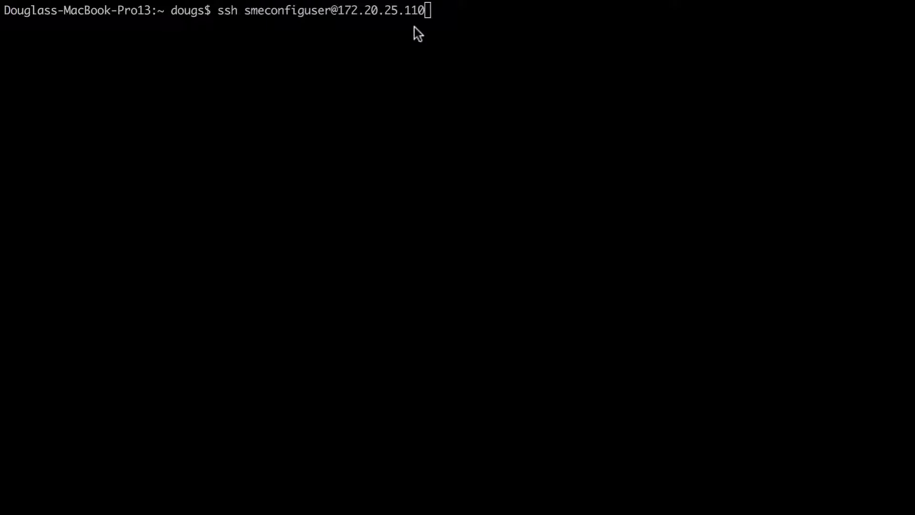
Log in over SSH to 172.20.25.110 as smeconfiguser with the account password and start smeconfigserver.
key("Return")
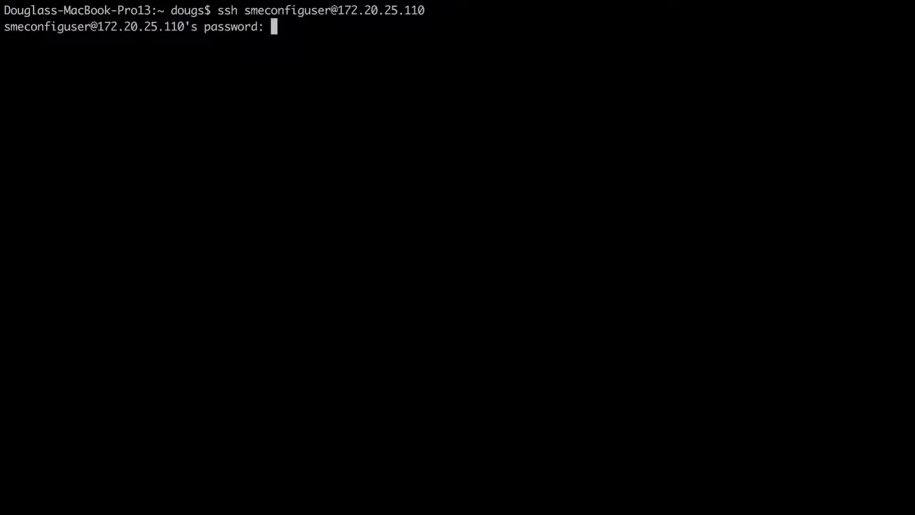
key("Return")
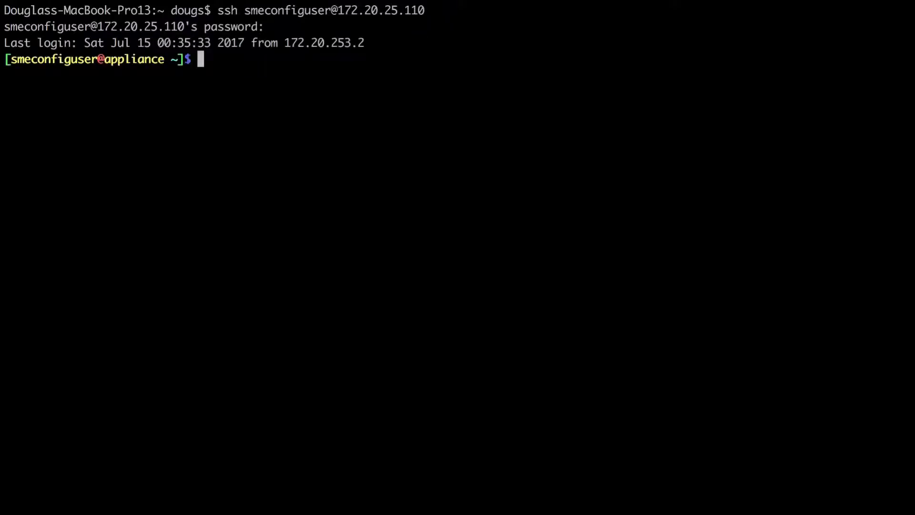
type("smecon")
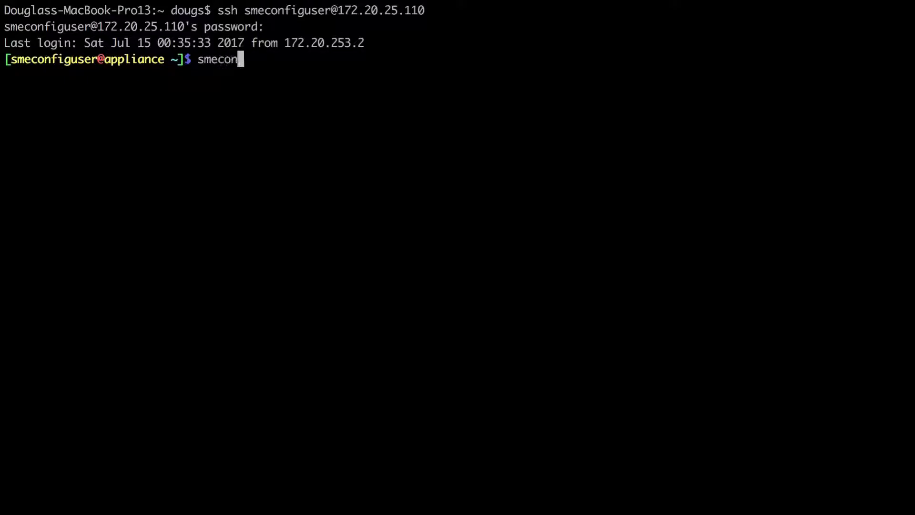
key("Tab")
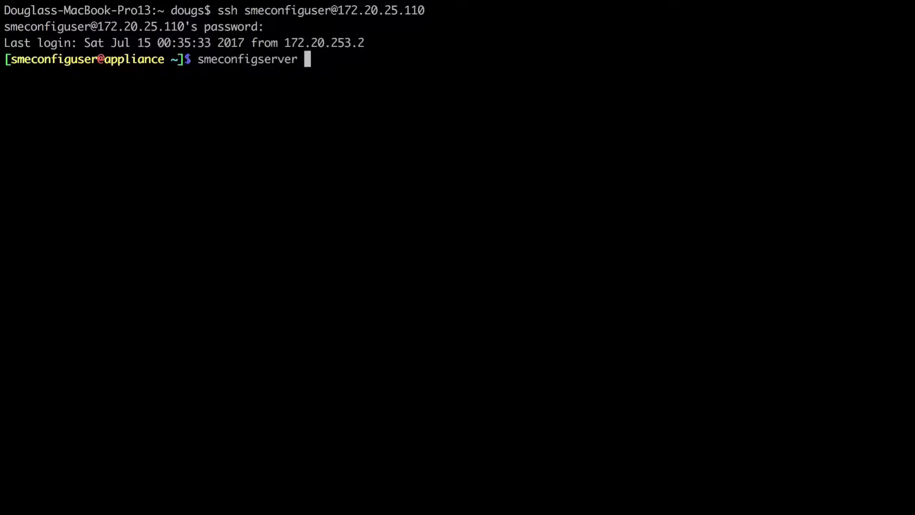
key("Return")
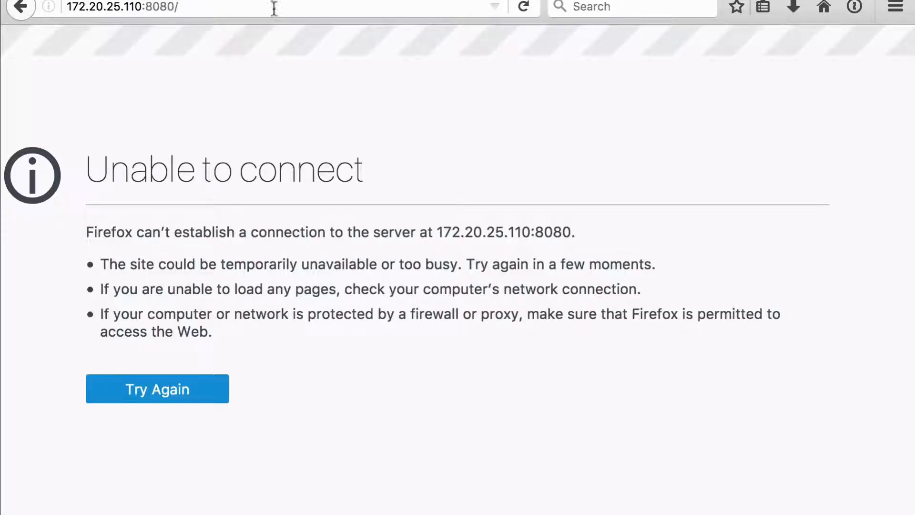
Switch to Firefox, load 172.20.25.110:8080 and open the appliance's configuration settings.
left_click(273, 8)
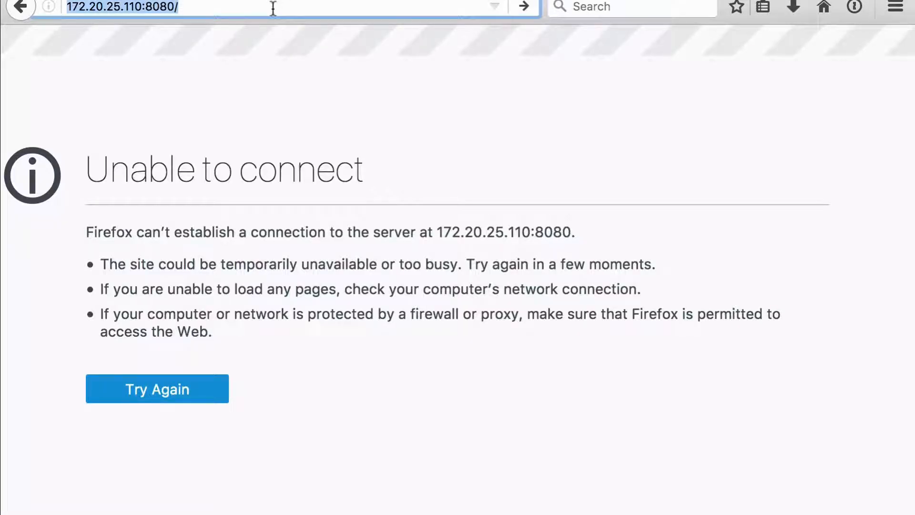
key("Return")
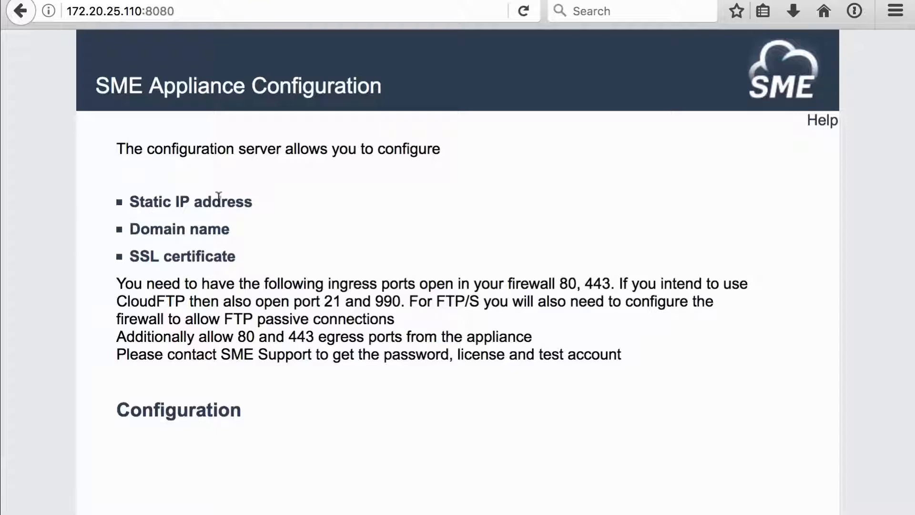
left_click(179, 413)
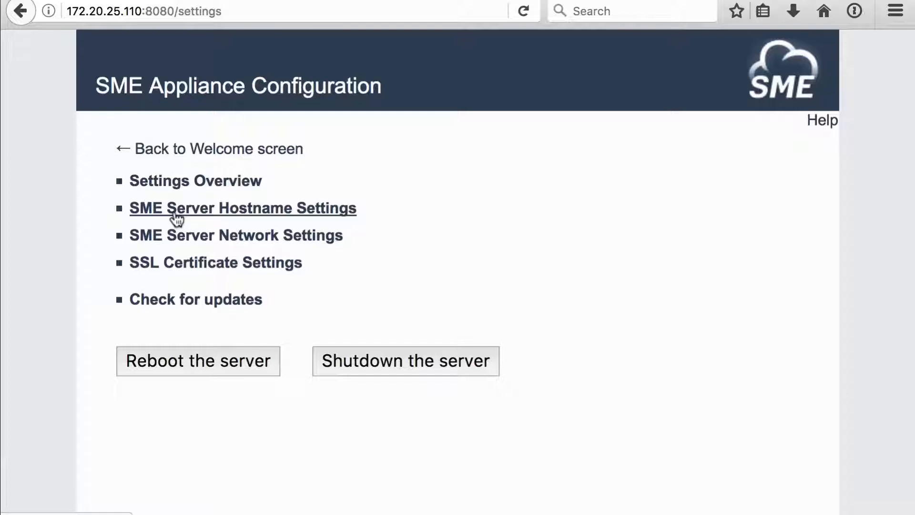
In the SME server hostname settings, set the domain name to learn.storagemadeeasy.com and save.
left_click(208, 210)
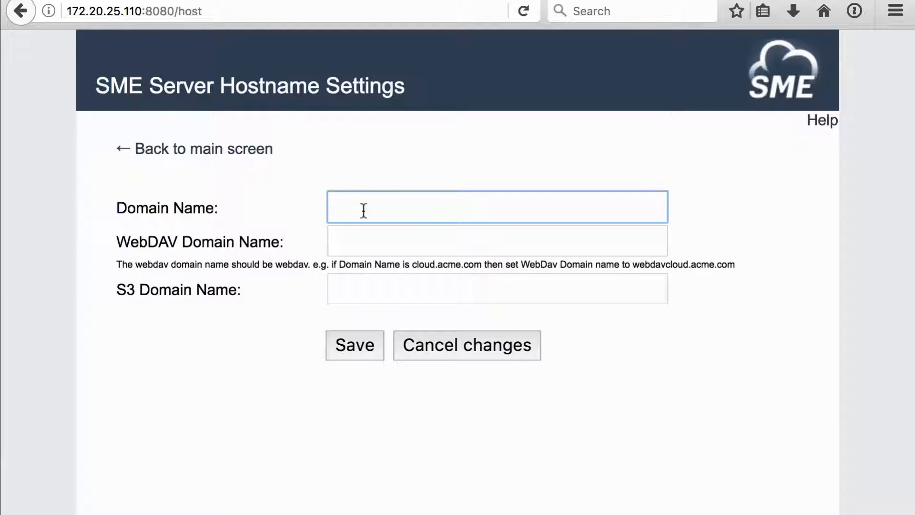
type("learn.storagemadeeasy.com")
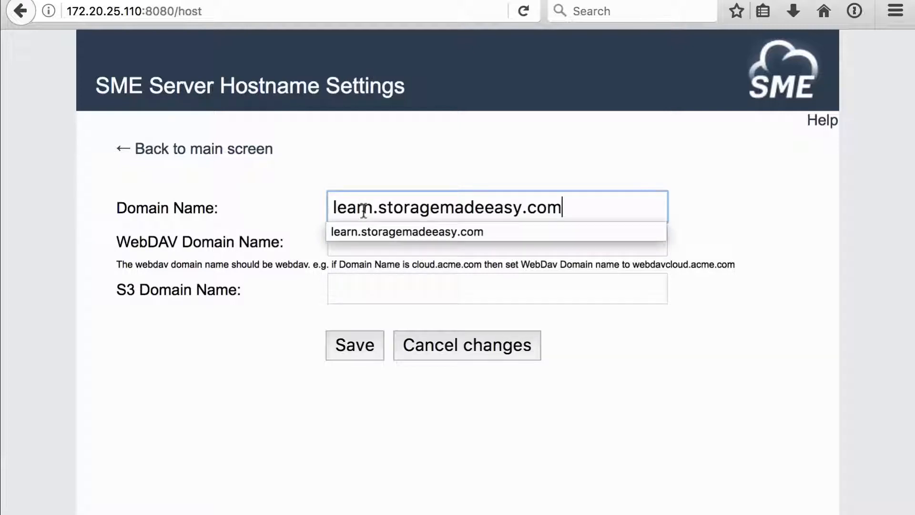
left_click(592, 203)
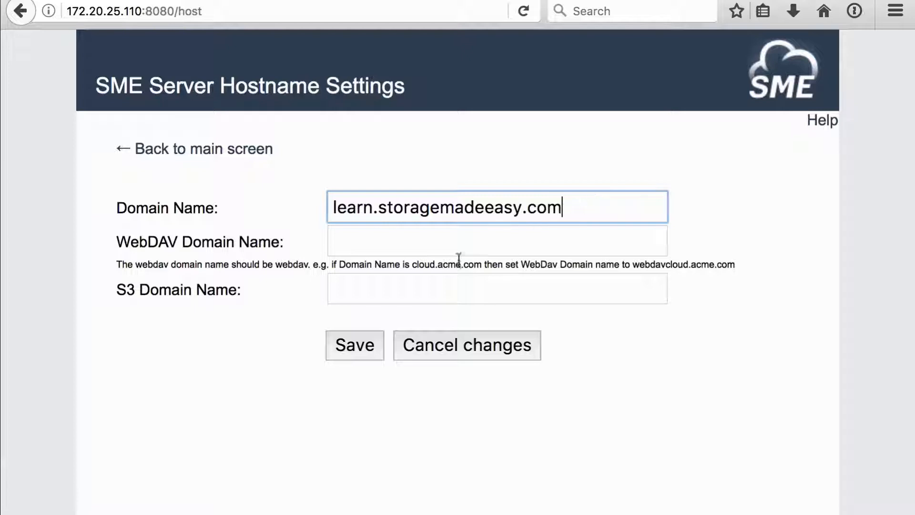
left_click(364, 348)
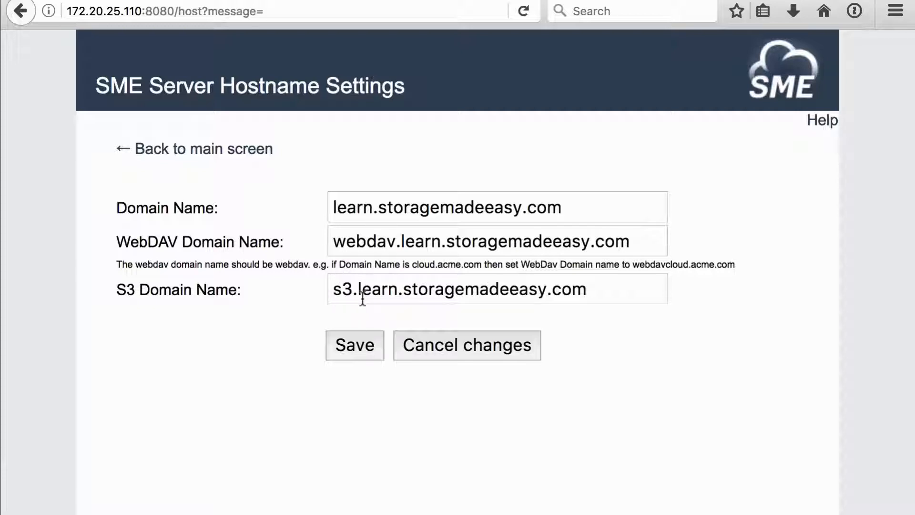
left_click(403, 243)
key("BackSpace")
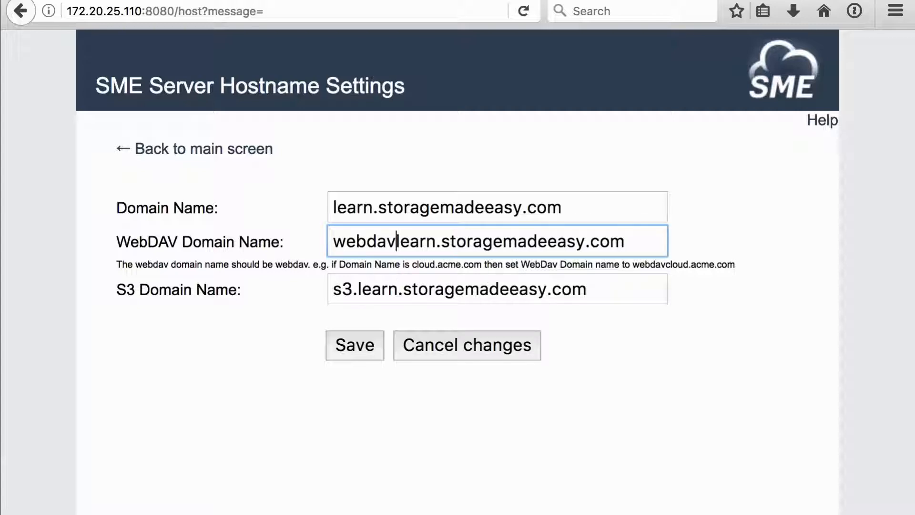
type("-")
key("BackSpace")
type(".")
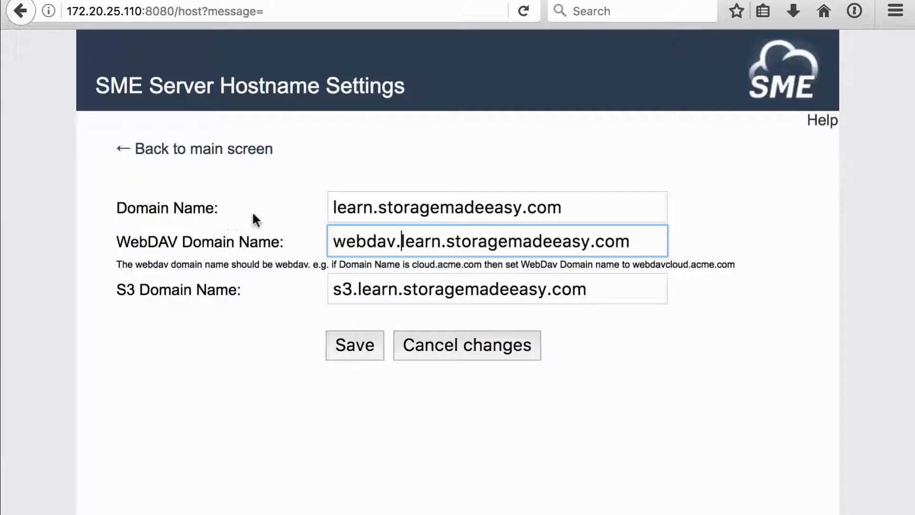
left_click(362, 356)
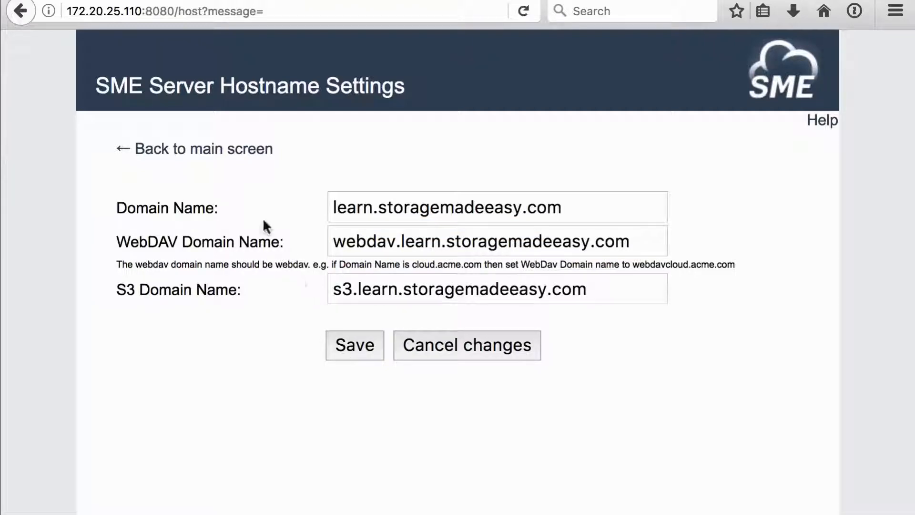
In the SME server network settings, set the IPv4 address to 172.20.25.110 and the subnet mask to 255.255.255.0.
left_click(211, 156)
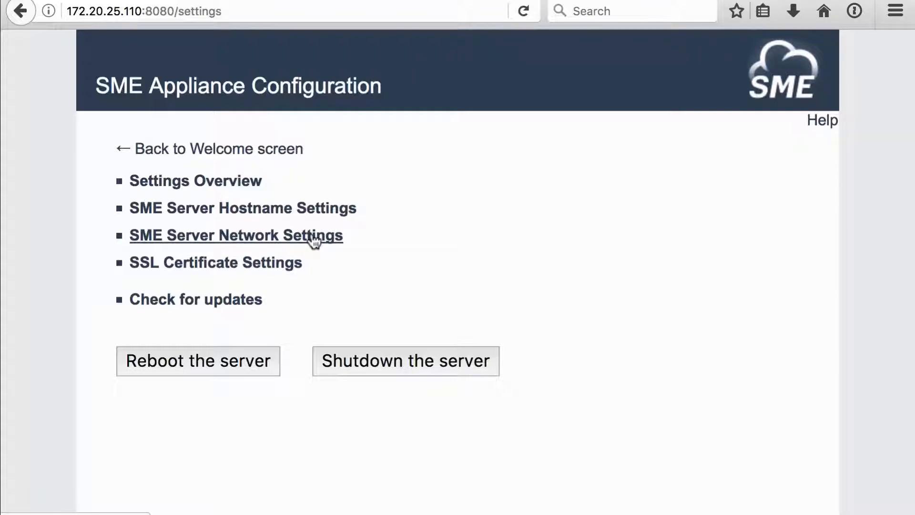
left_click(314, 241)
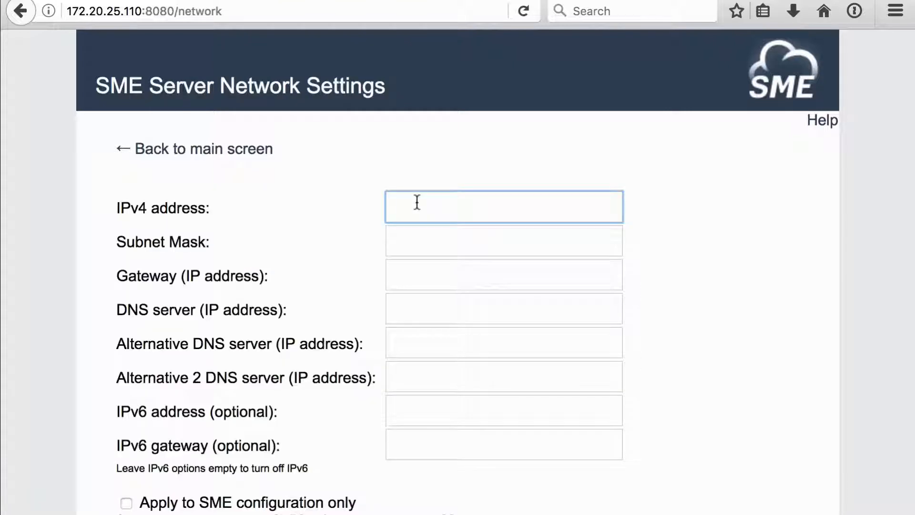
type("172.20.25.110")
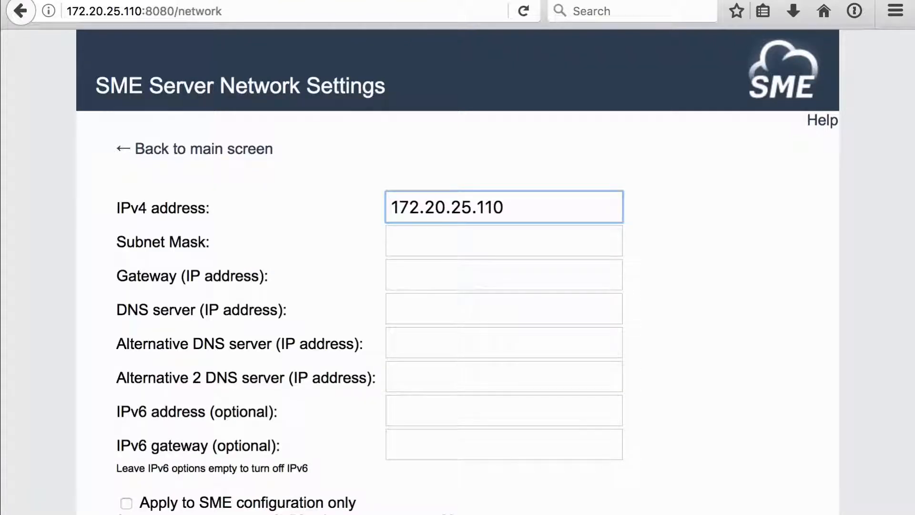
key("Tab")
type("2")
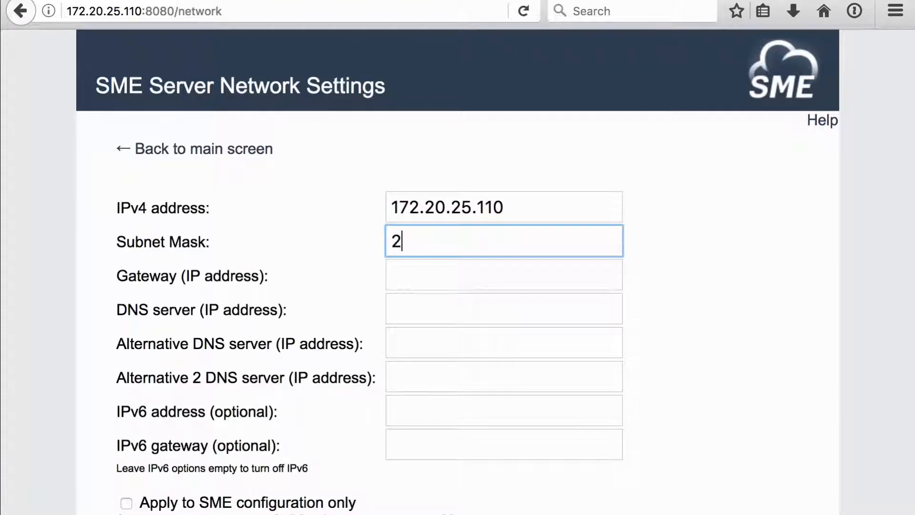
type("55.255.255.0")
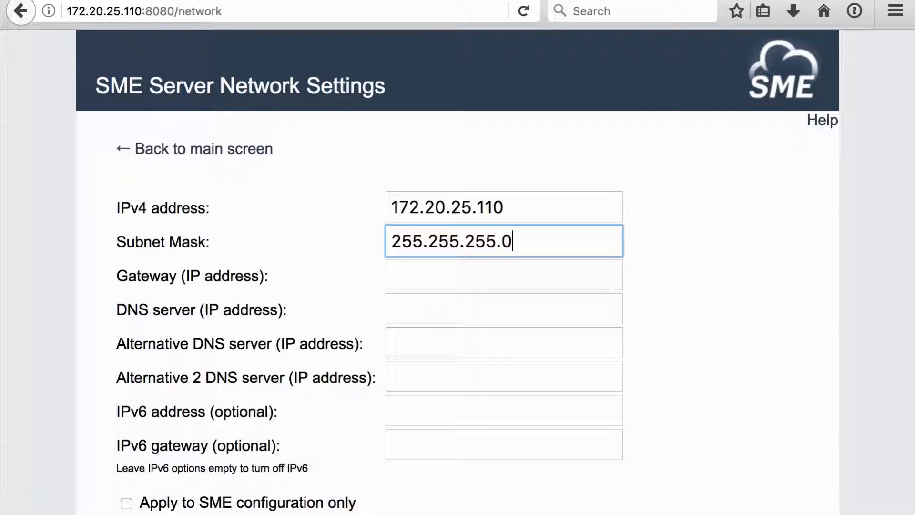
Set both the gateway and the DNS server to 172.20.25.1 and save the network settings.
key("Tab")
type("172.20.25.1")
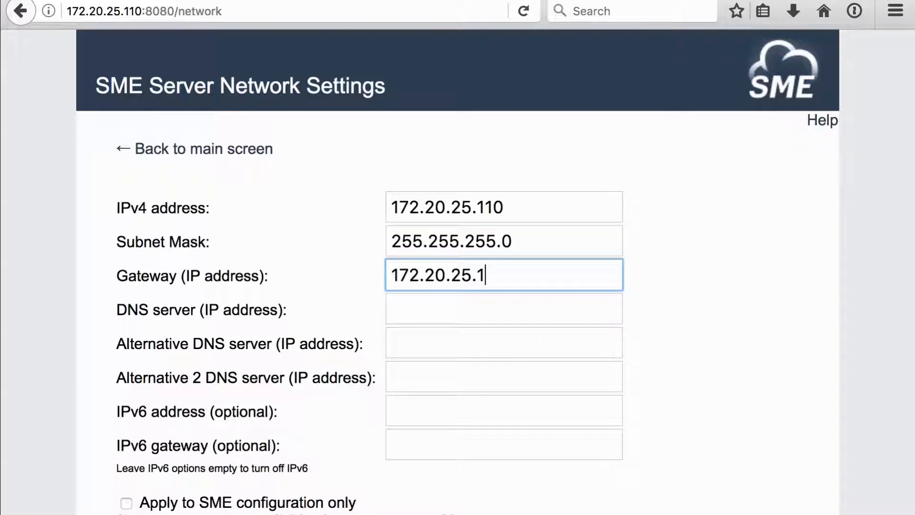
key("Tab")
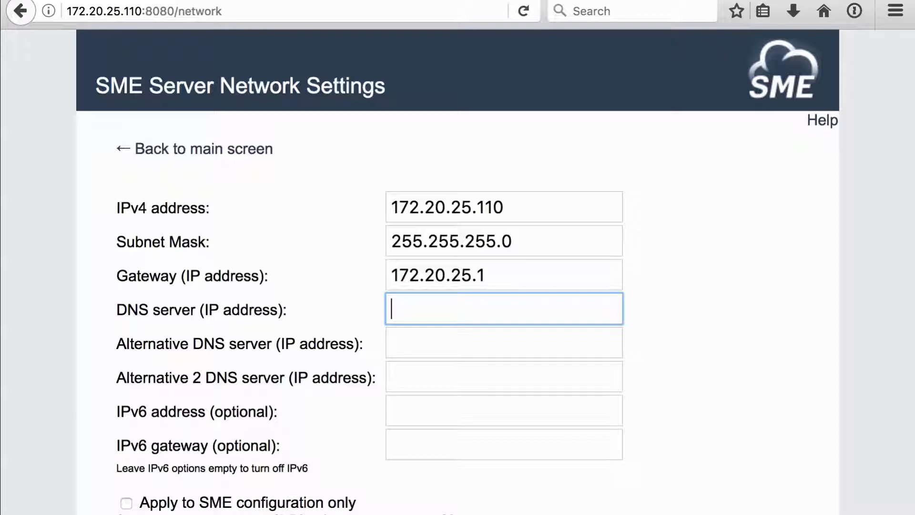
type("172.20.25.1")
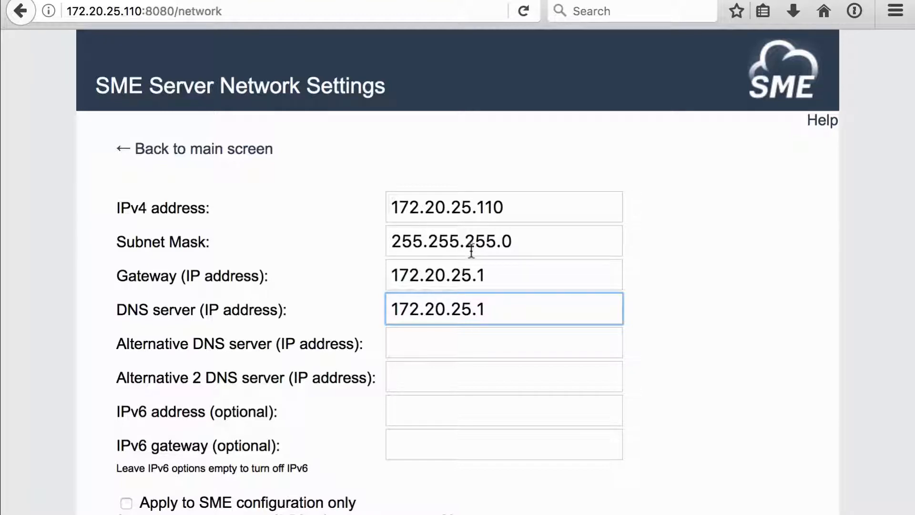
scroll(472, 250, "down", 3)
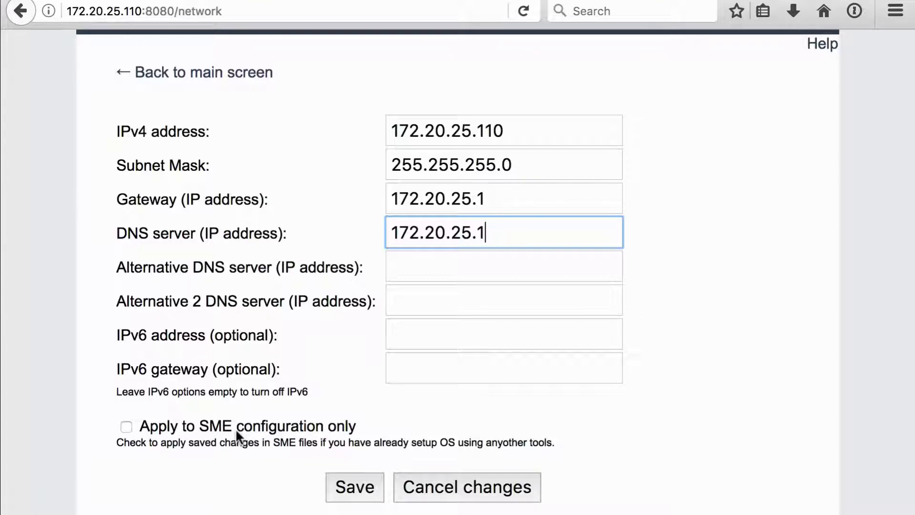
left_click(359, 491)
Open the SSL certificate settings and paste in the SSL public certificate.
left_click(205, 153)
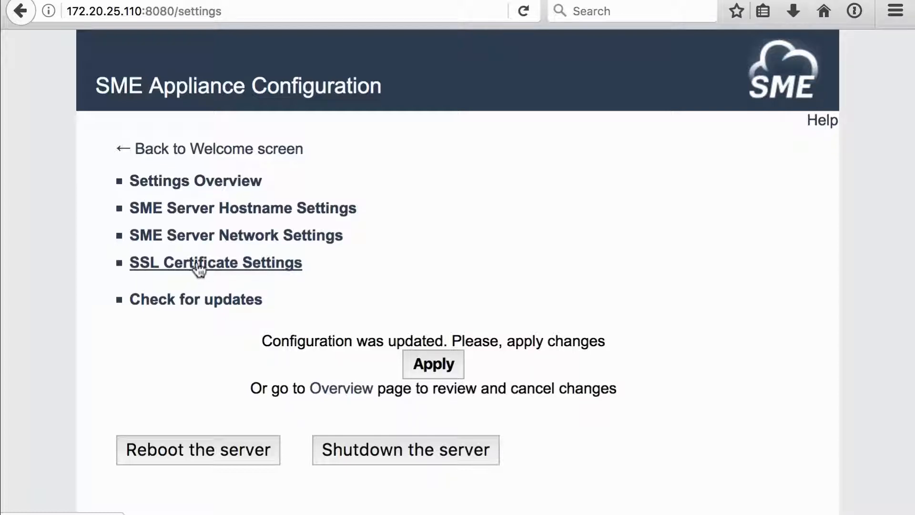
left_click(199, 270)
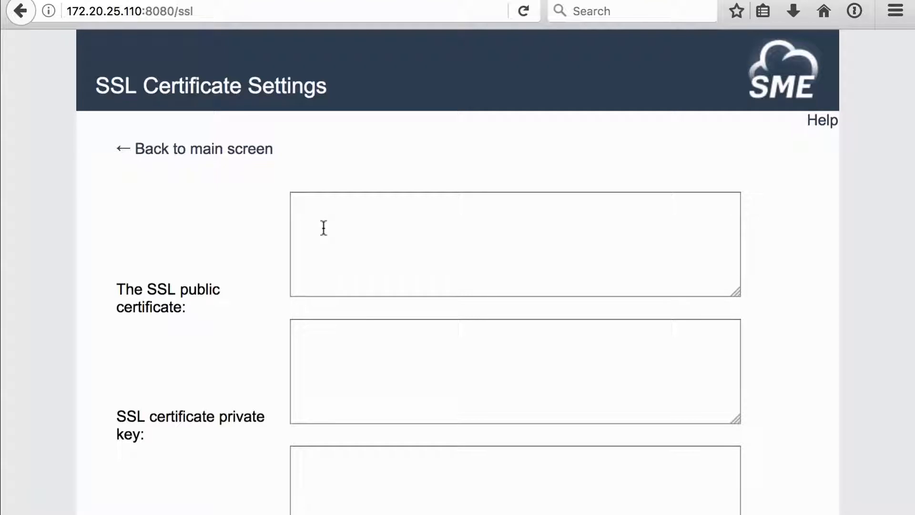
scroll(324, 227, "down", 5)
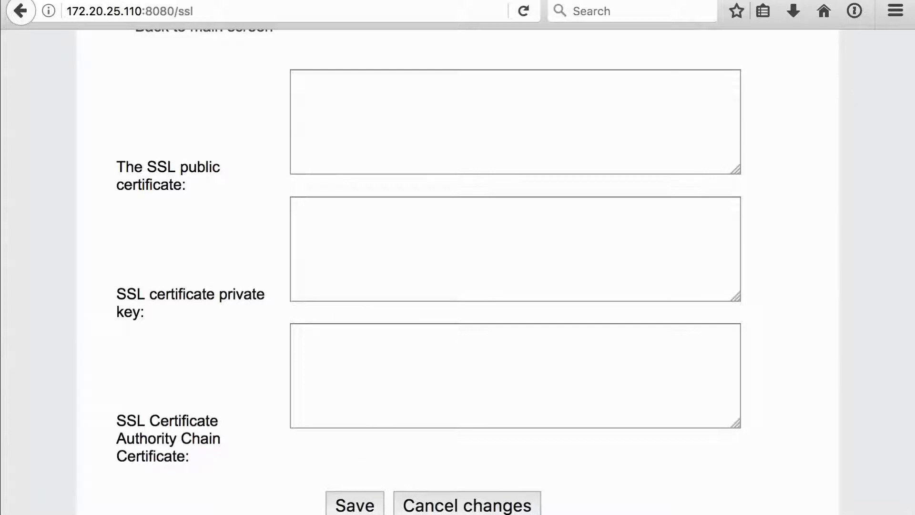
left_click(331, 92)
key("super+v")
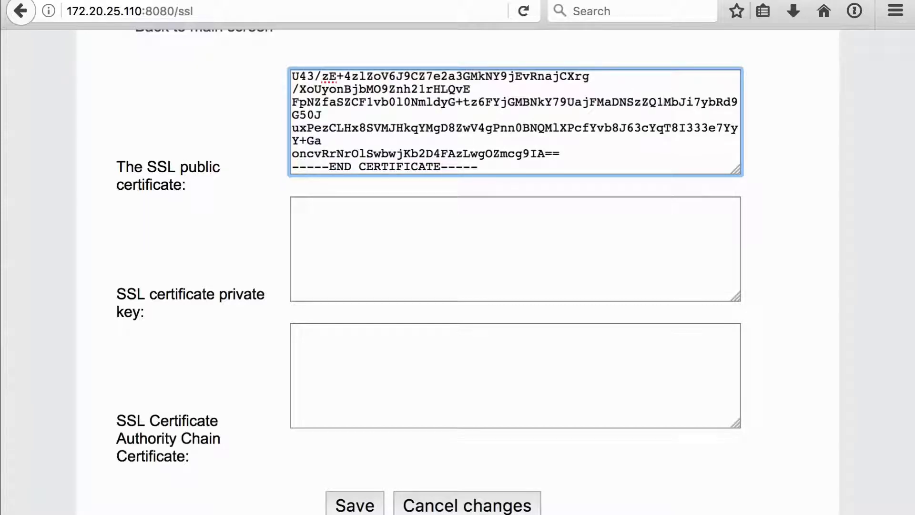
Paste the SSL certificate private key and the certificate authority chain certificate, and save the SSL settings.
left_click(523, 203)
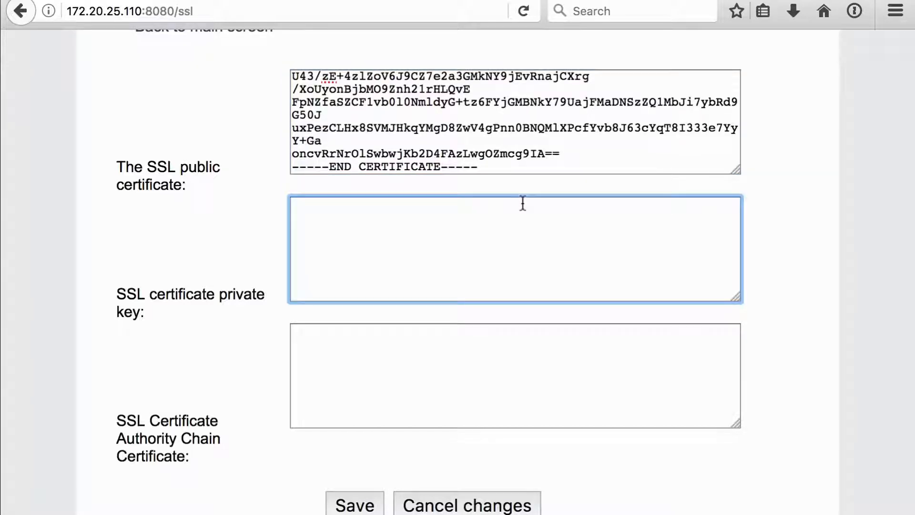
key("super+v")
left_click(454, 336)
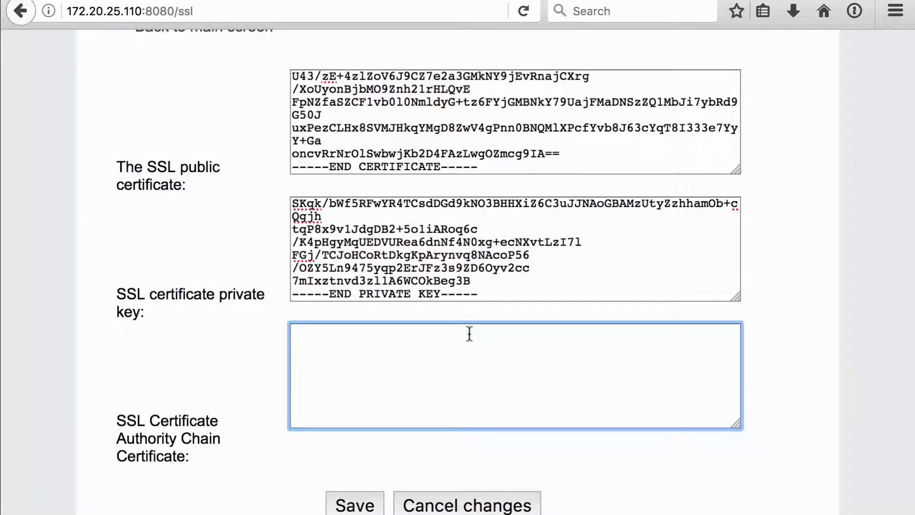
key("super+v")
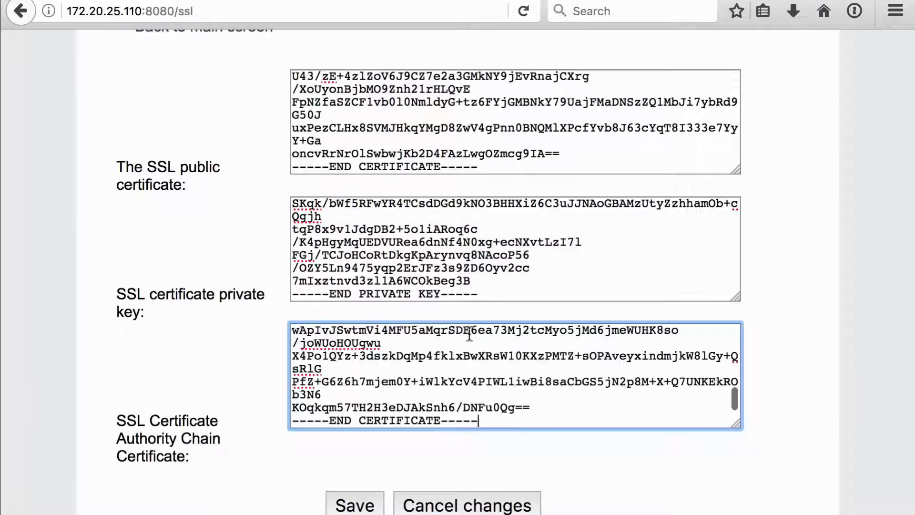
scroll(362, 452, "down", 1)
left_click(355, 482)
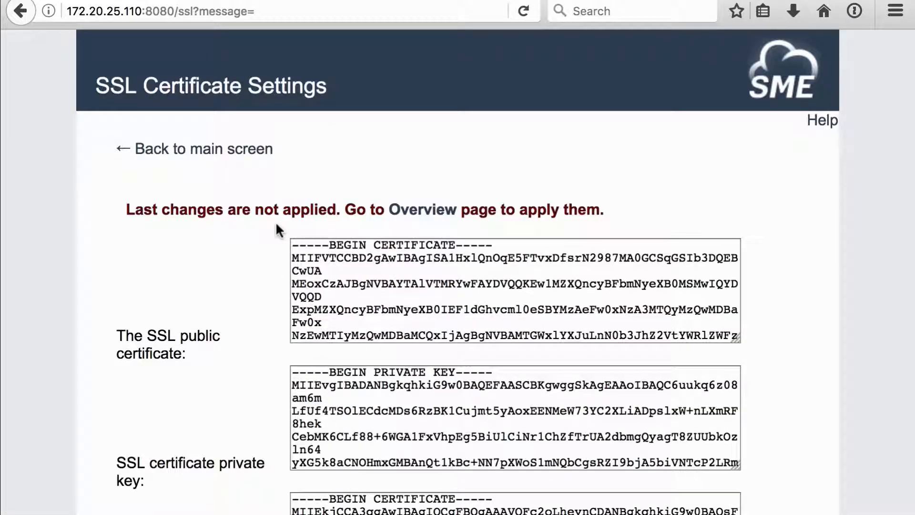
Return to the main settings screen, apply the pending configuration changes and review the hostname and network overview.
left_click(200, 153)
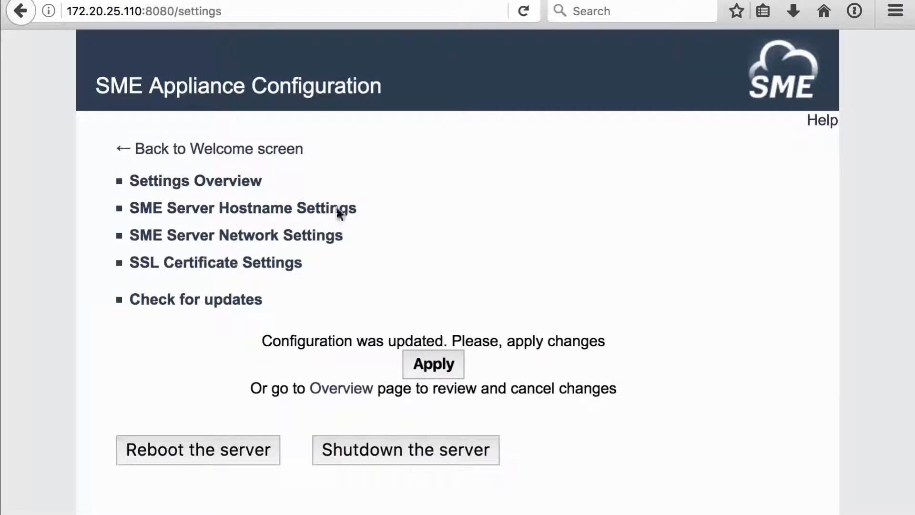
left_click(433, 365)
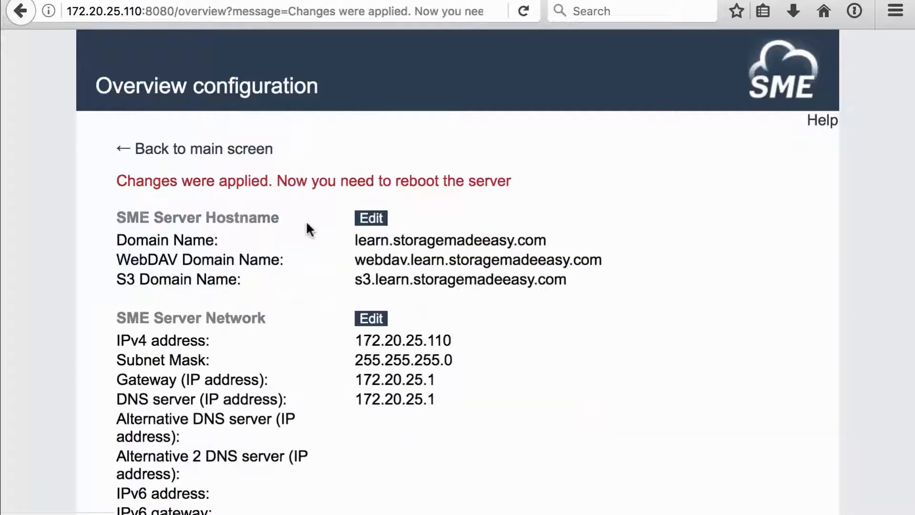
scroll(284, 214, "down", 1)
scroll(283, 213, "down", 1)
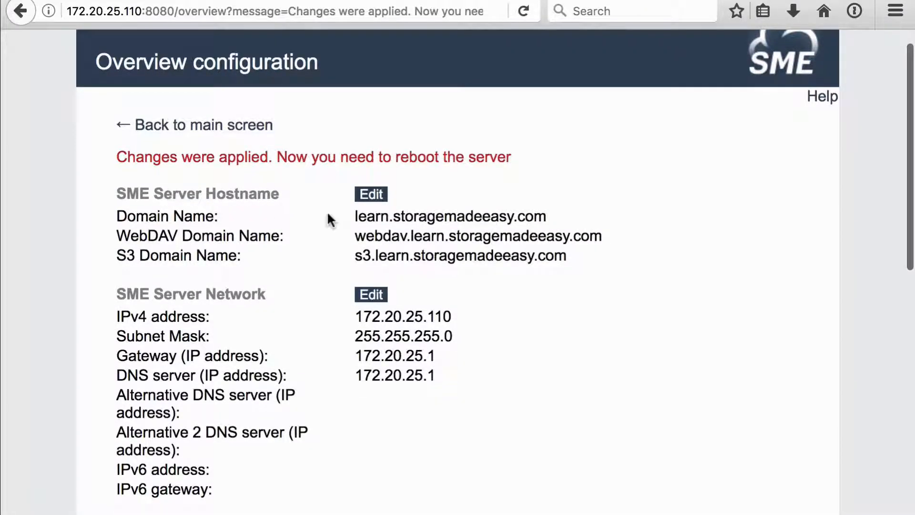
Review the hostname, network and SSL certificate entries in the overview and apply the configuration.
scroll(398, 216, "down", 5)
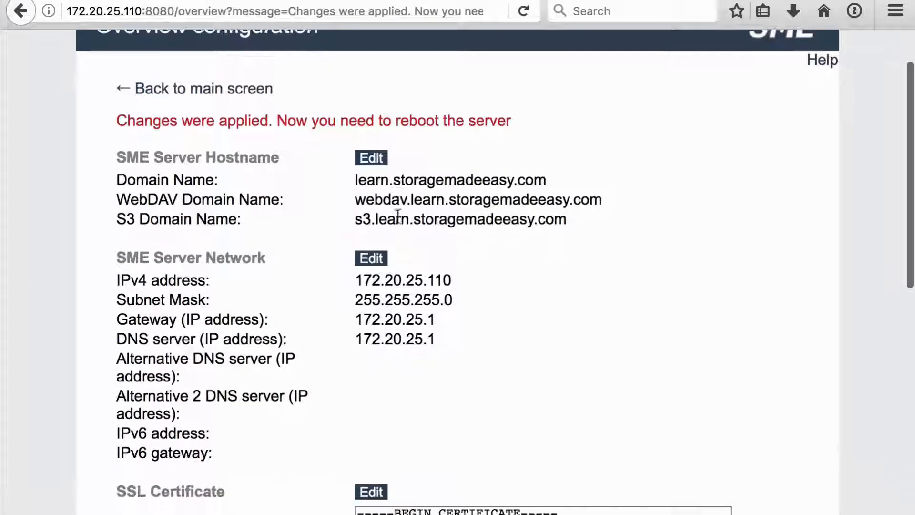
scroll(394, 276, "down", 15)
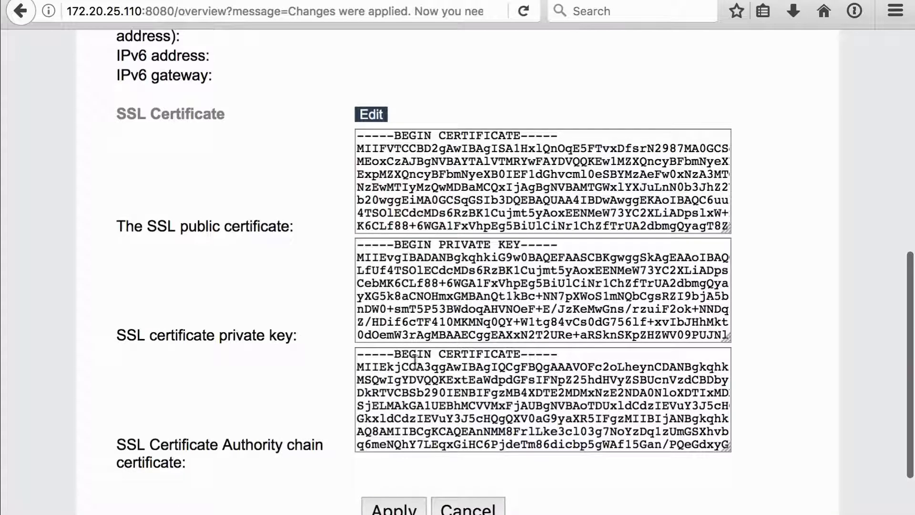
scroll(415, 382, "down", 10)
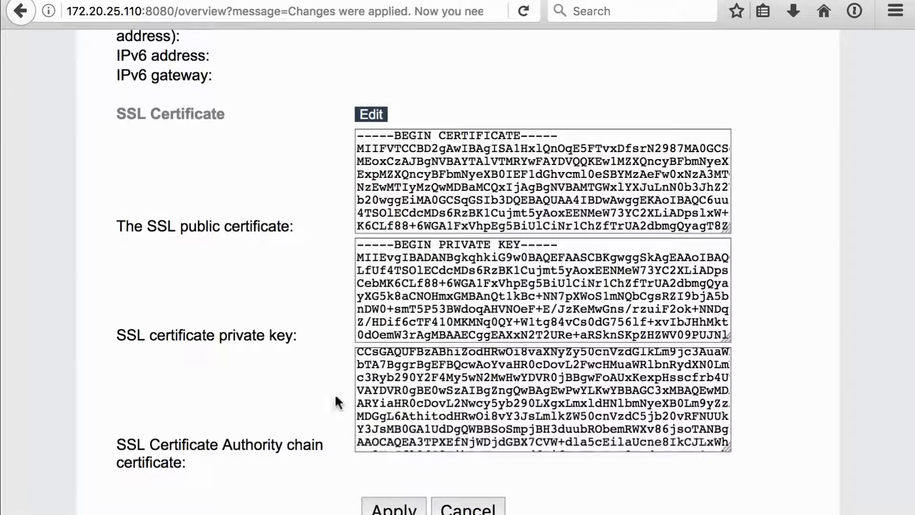
left_click(386, 506)
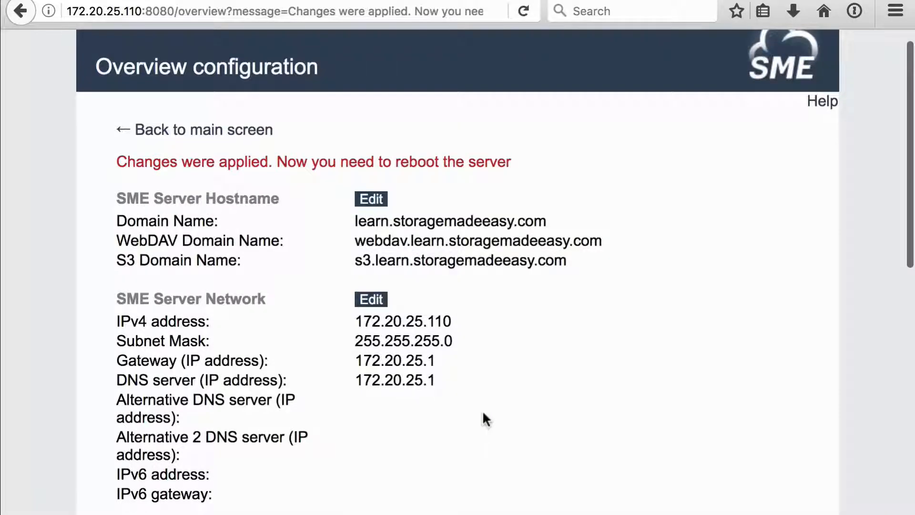
Reboot the server from the configuration overview to put the new settings into effect, and confirm the reboot.
scroll(483, 414, "down", 3)
scroll(483, 414, "down", 10)
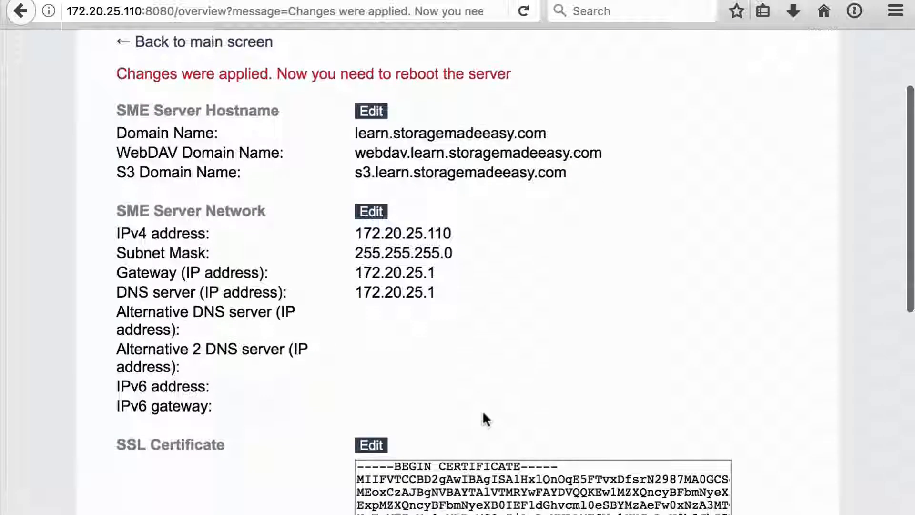
scroll(483, 414, "down", 1)
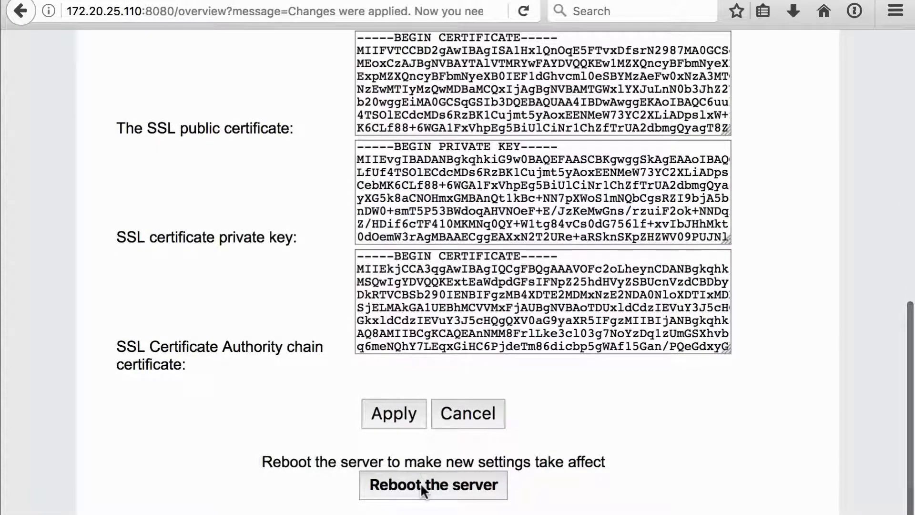
left_click(421, 482)
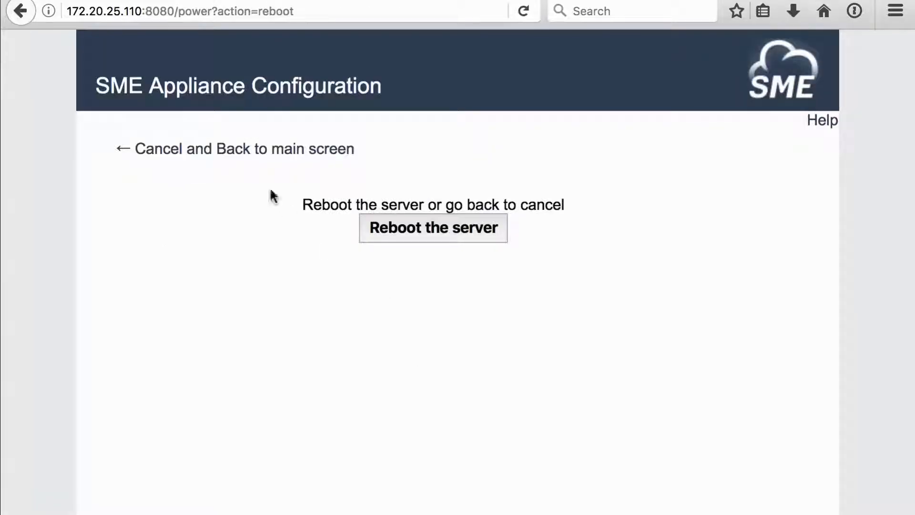
left_click(415, 228)
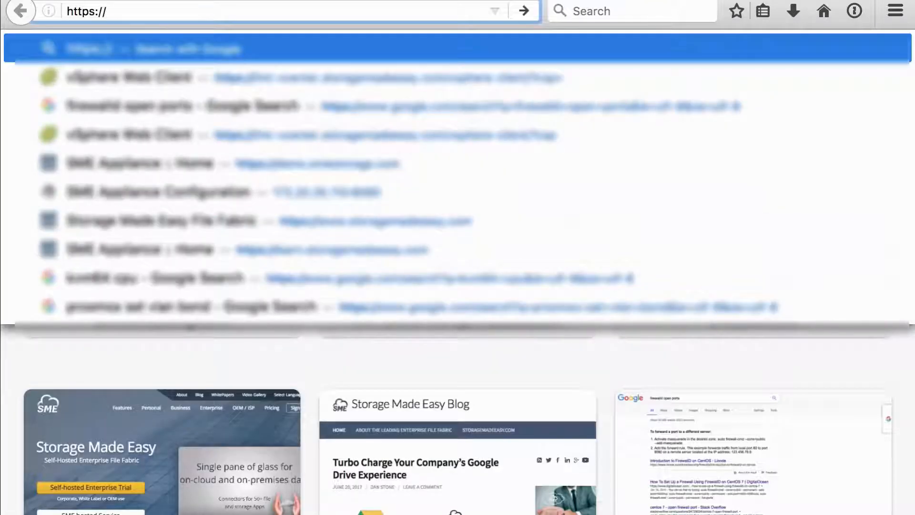
type("lea")
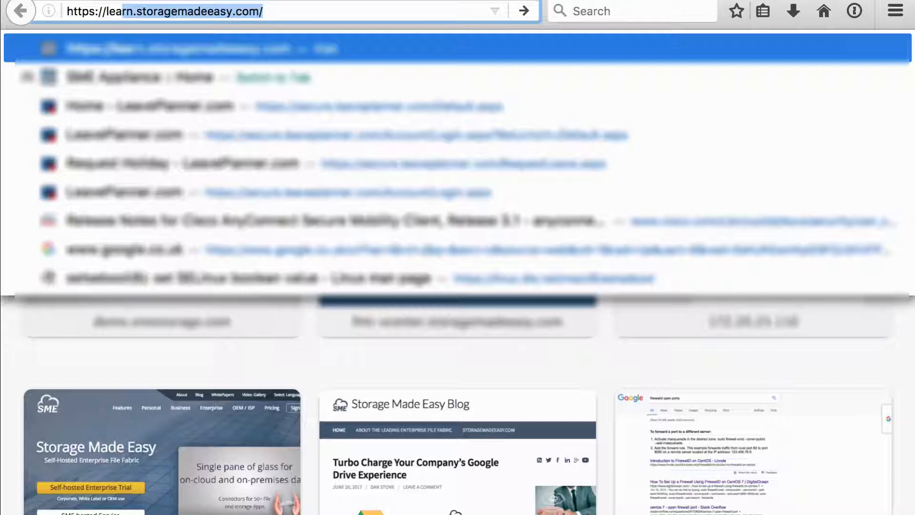
key("Return")
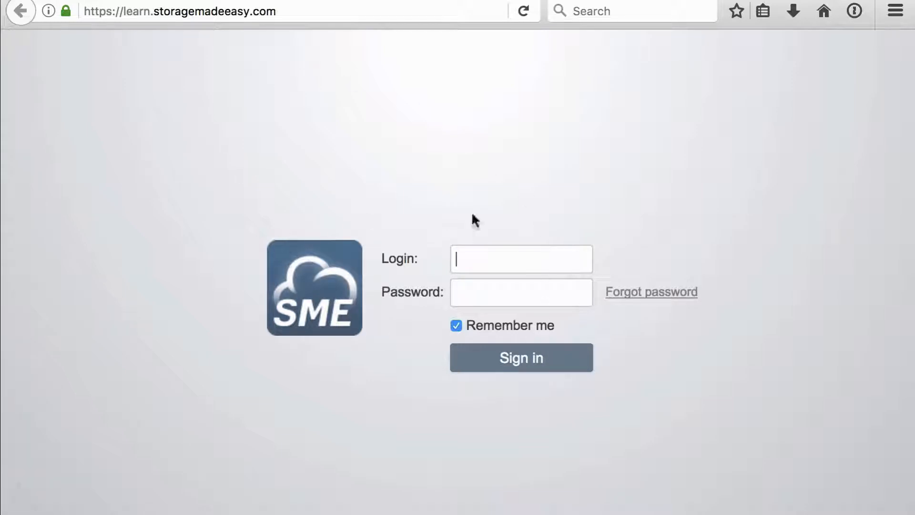
left_click(63, 10)
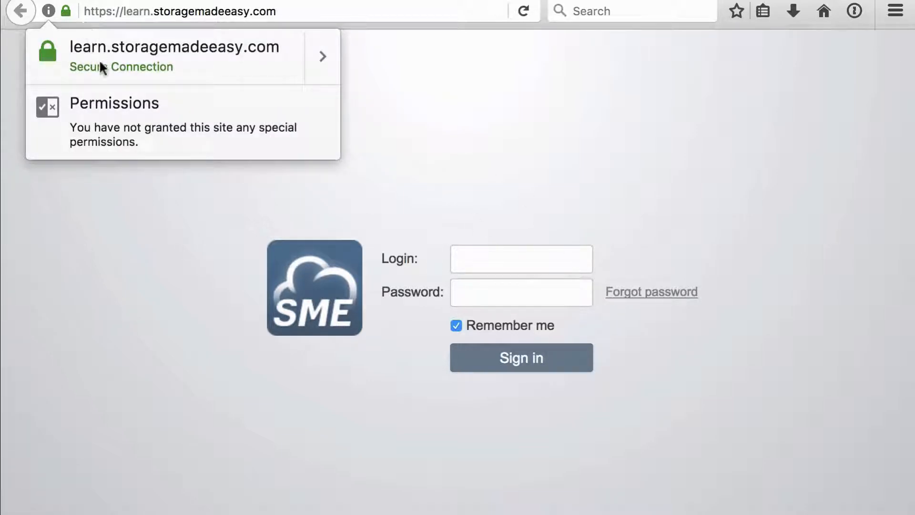